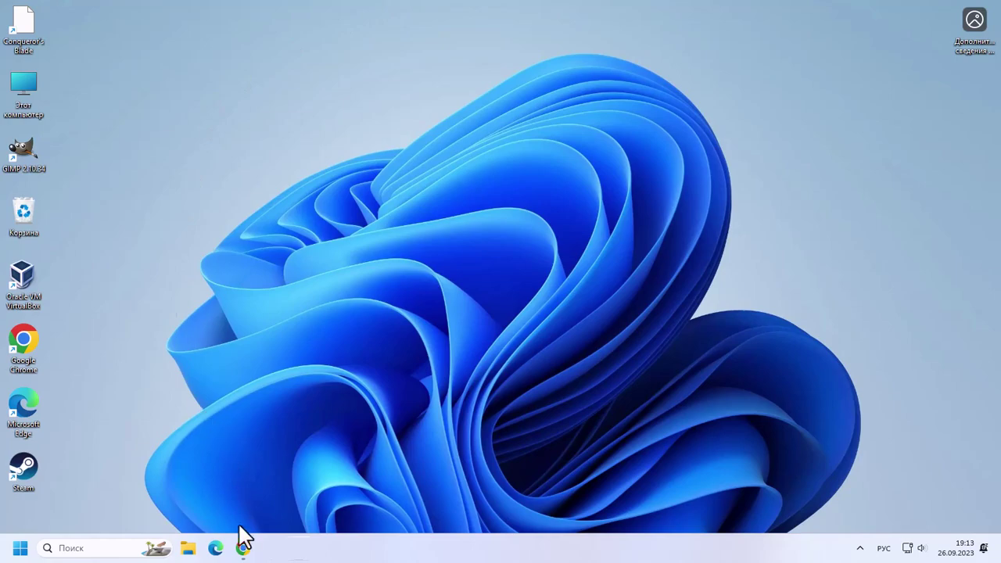
# Switch to Chrome and start adding a new video to the YouTube channel
pyautogui.click(245, 550)
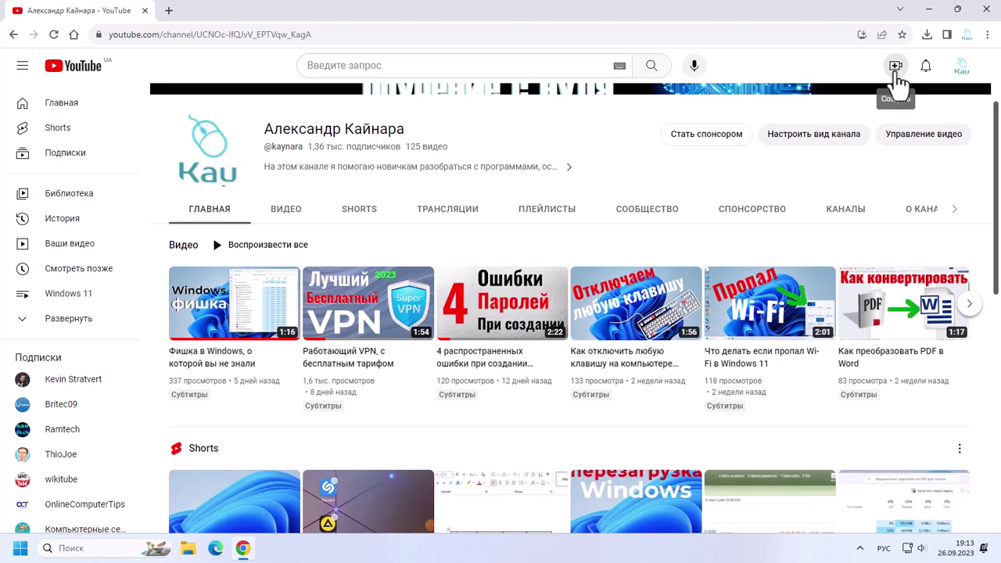
pyautogui.click(897, 67)
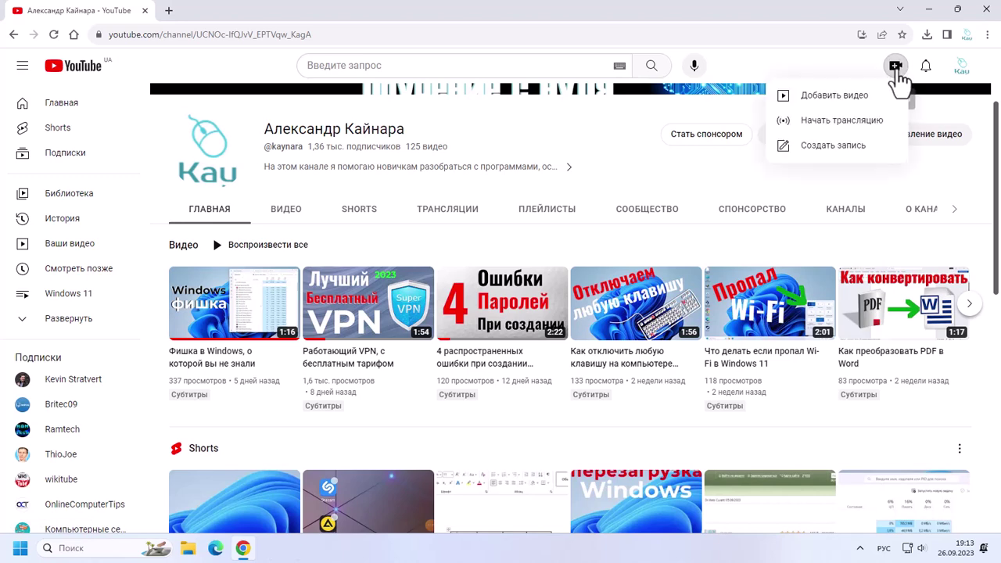
pyautogui.click(849, 104)
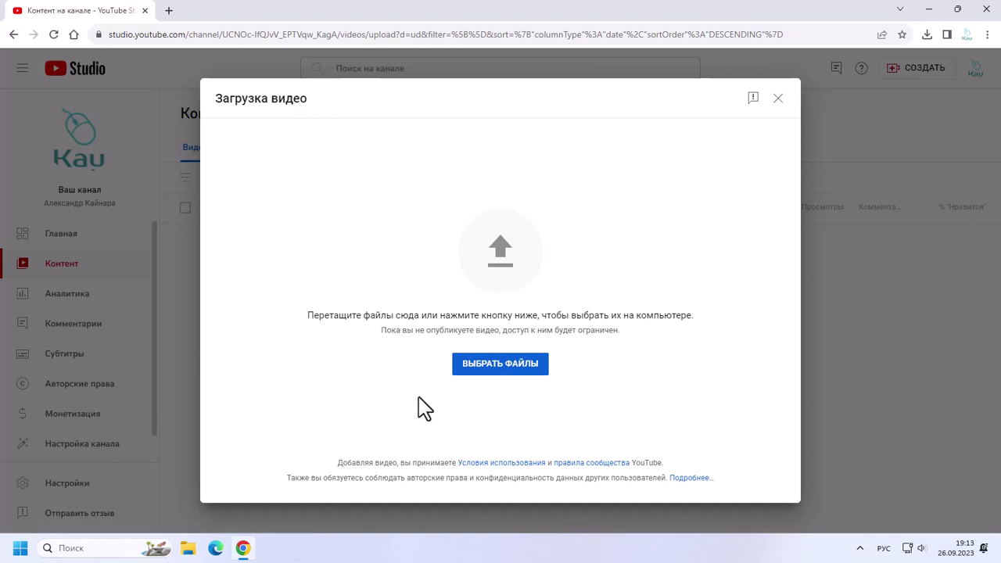
# Upload the file Как загрузить видео на YouTube.mp4 from the Загрузки folder
pyautogui.click(496, 378)
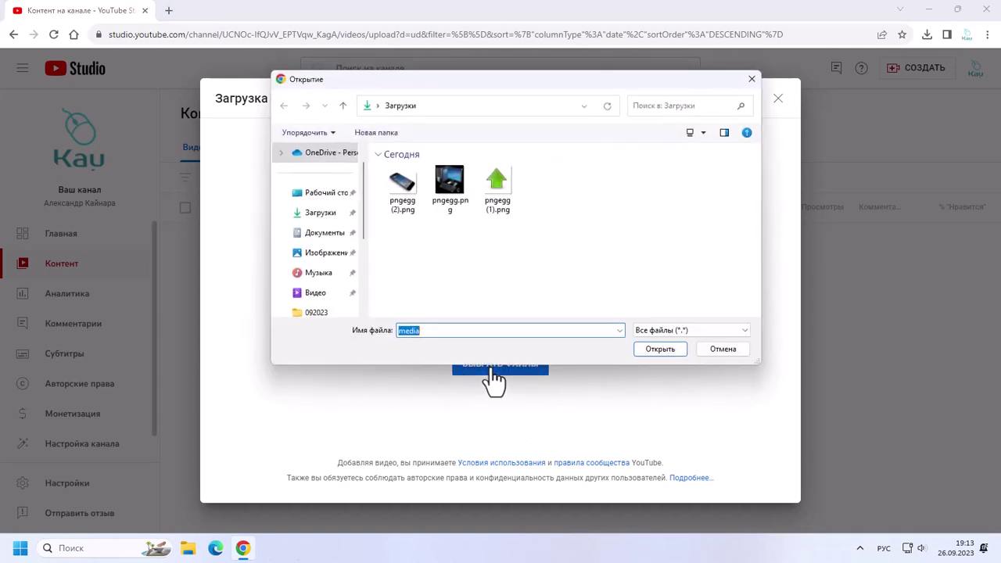
pyautogui.click(732, 348)
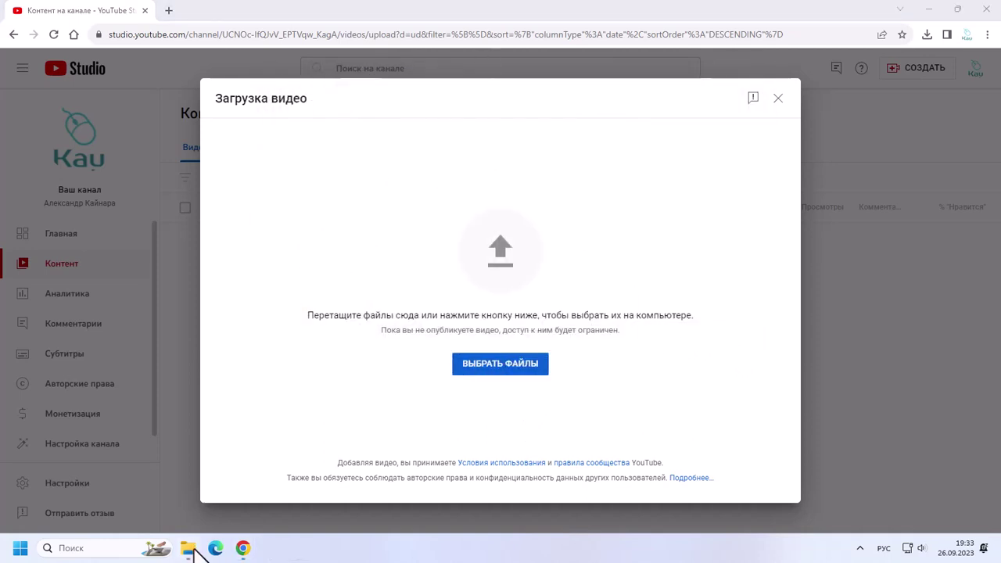
pyautogui.click(189, 548)
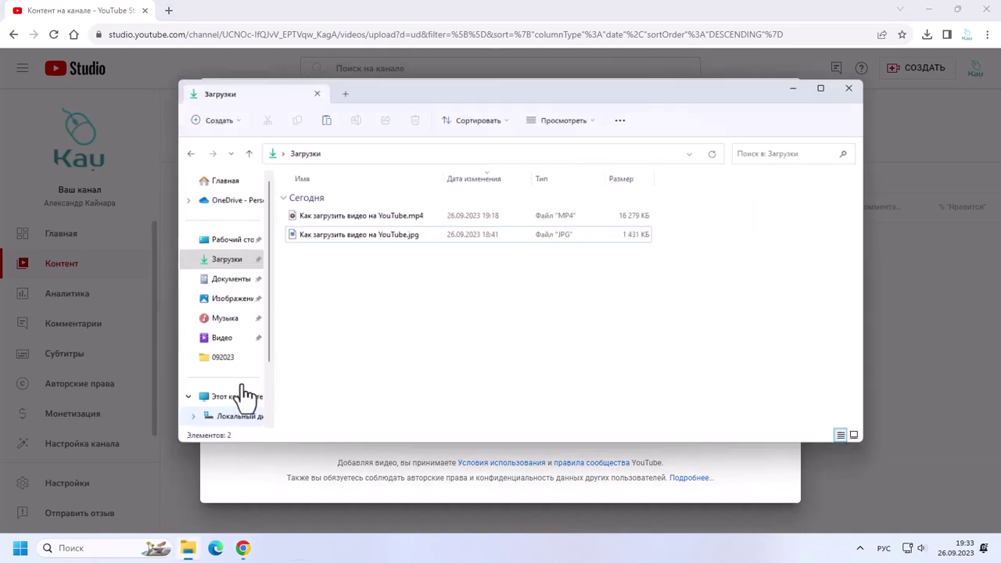
pyautogui.moveTo(322, 210); pyautogui.dragTo(444, 443)
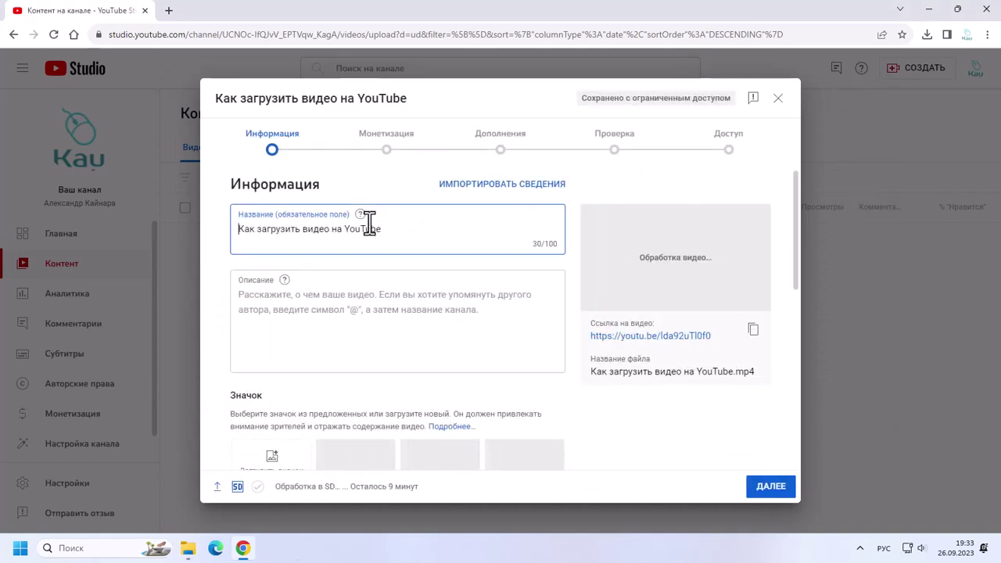
# Begin the description with an introduction on uploading YouTube videos from a computer or phone, followed by the timestamp 00:00 Вступление
pyautogui.click(261, 295)
pyautogui.write('В этом видео мы рассмотри, как загрузить видео на YouTube с использованием как компьютера, так и мобильного телефона. Любой из вариантов подходит. Это довольно просто.')
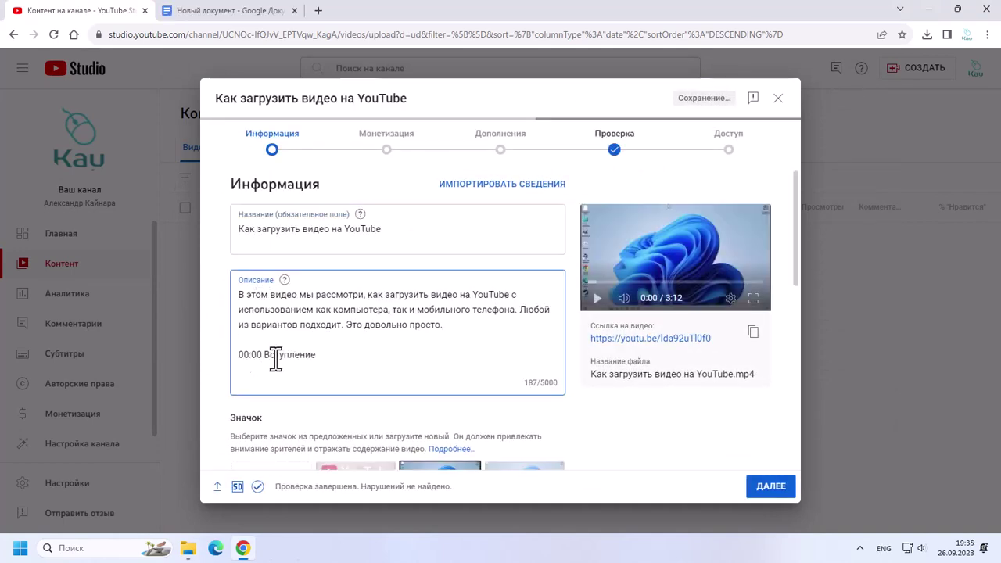
# Add the chapter lines 00:13 Загрузка видео, 00:43 Заполняем поля, 00:57 Значок, 01:07 Плейлист, 01:15 Возрастные ограничения and 01:39 Теги to the description
pyautogui.press('Return')
pyautogui.write('00:13 Загрузка видео')
pyautogui.press('Return')
pyautogui.write('00:43 Заполняем поля')
pyautogui.press('Return')
pyautogui.write('00:57 Значок')
pyautogui.press('Return')
pyautogui.write('01:07 Плейлист')
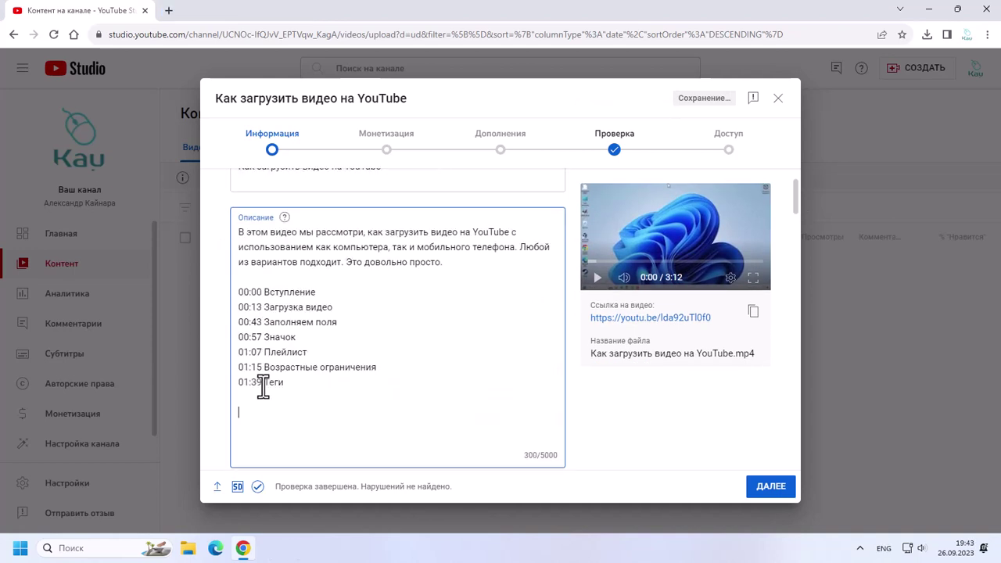
pyautogui.write('39 Теги')
# Add the hashtags #youtube, #видео and #урок below the chapter list, separated from it by a blank line
pyautogui.press('Return')
pyautogui.press('Return')
pyautogui.write('#you')
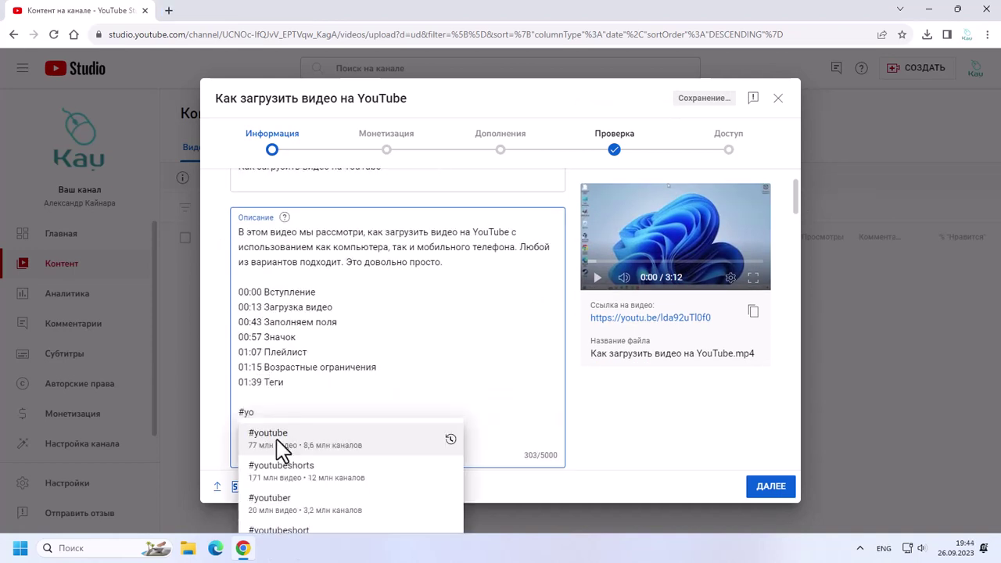
pyautogui.click(277, 440)
pyautogui.write('#')
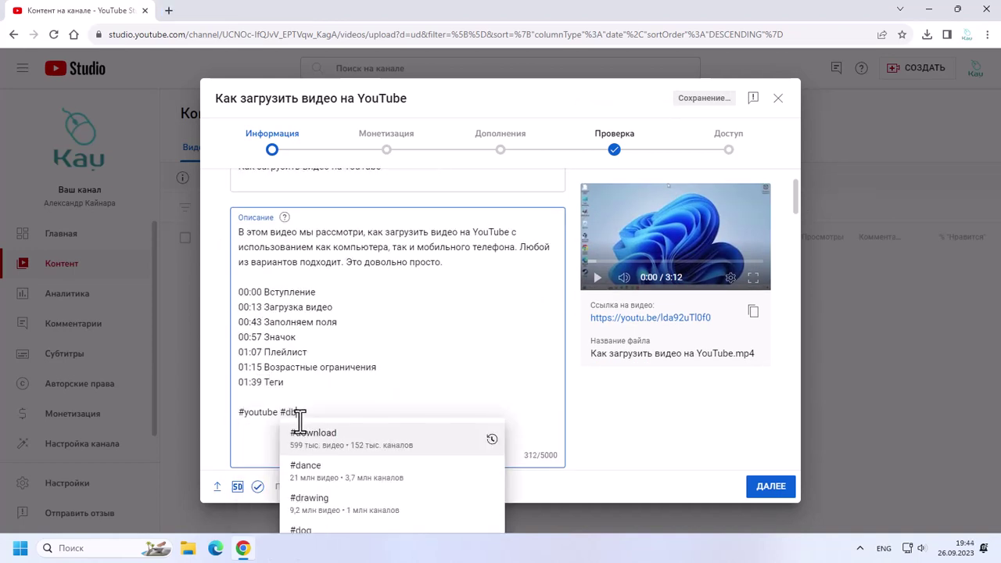
pyautogui.hotkey('alt', 'shift')
pyautogui.write('видео')
pyautogui.click(313, 432)
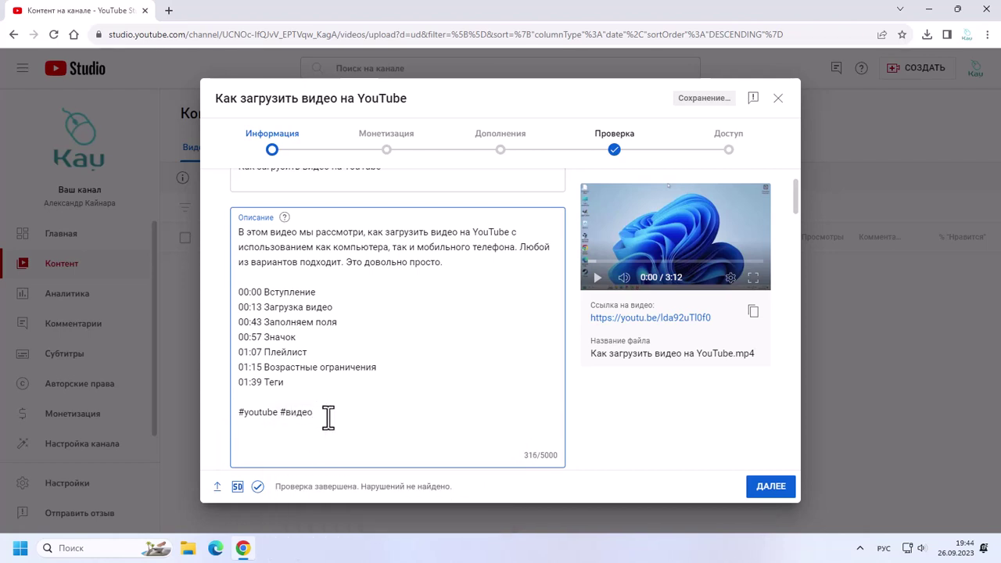
pyautogui.hotkey('alt', 'shift')
pyautogui.write('#')
pyautogui.hotkey('alt', 'shift')
pyautogui.write('урок')
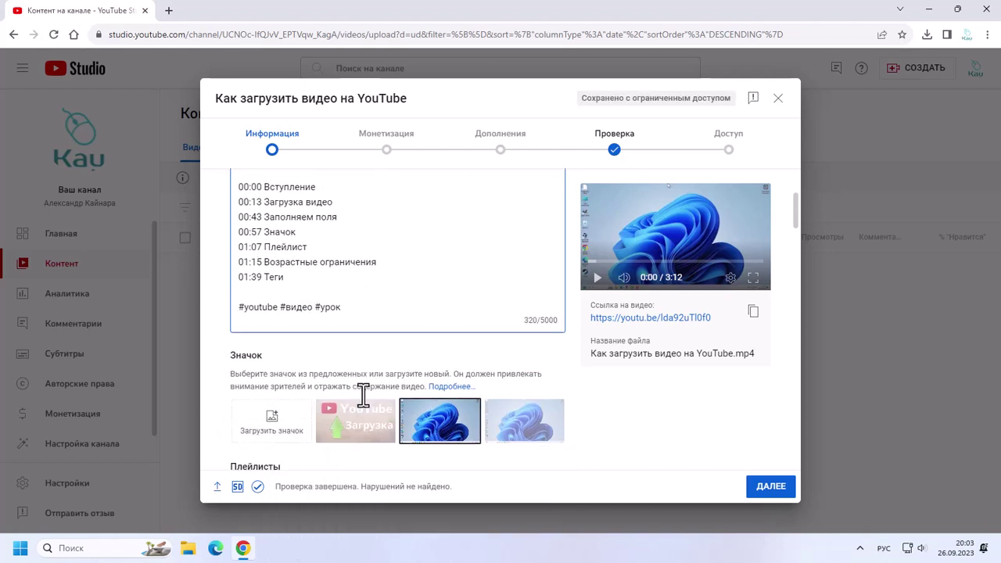
# Upload the image Как загрузить видео на YouTube.jpg as the video's custom thumbnail
pyautogui.scroll(-2, 425, 409)
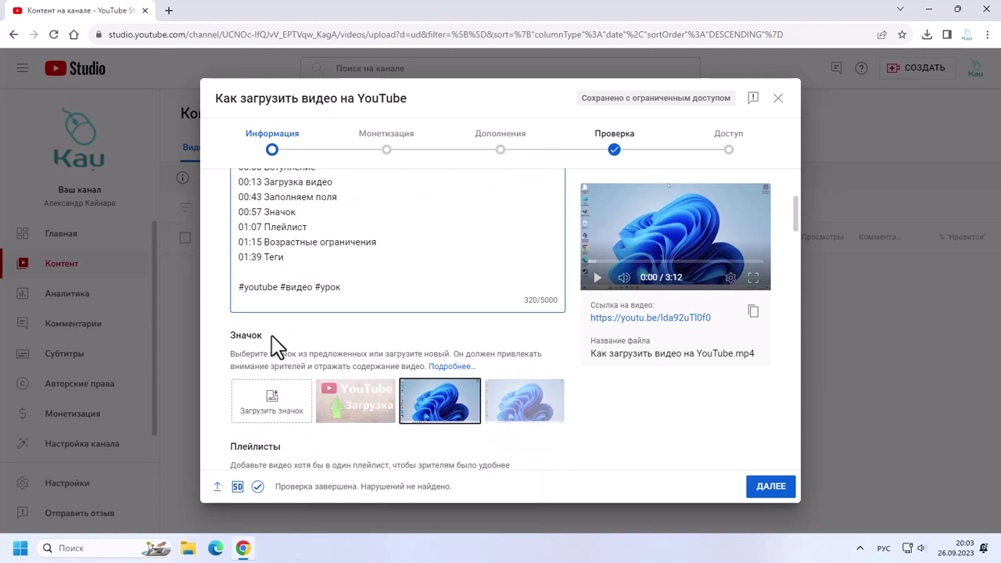
pyautogui.click(265, 407)
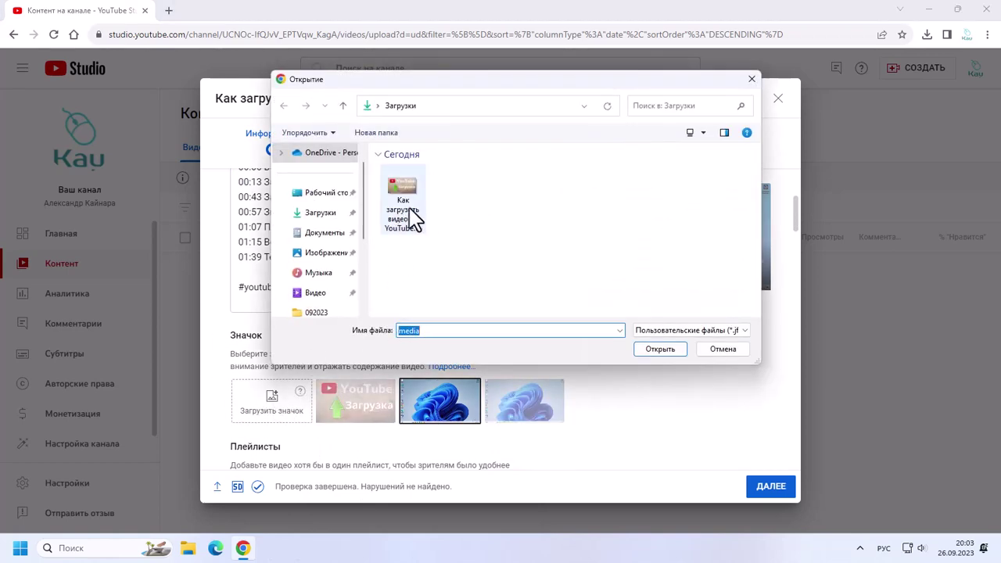
pyautogui.doubleClick(408, 209)
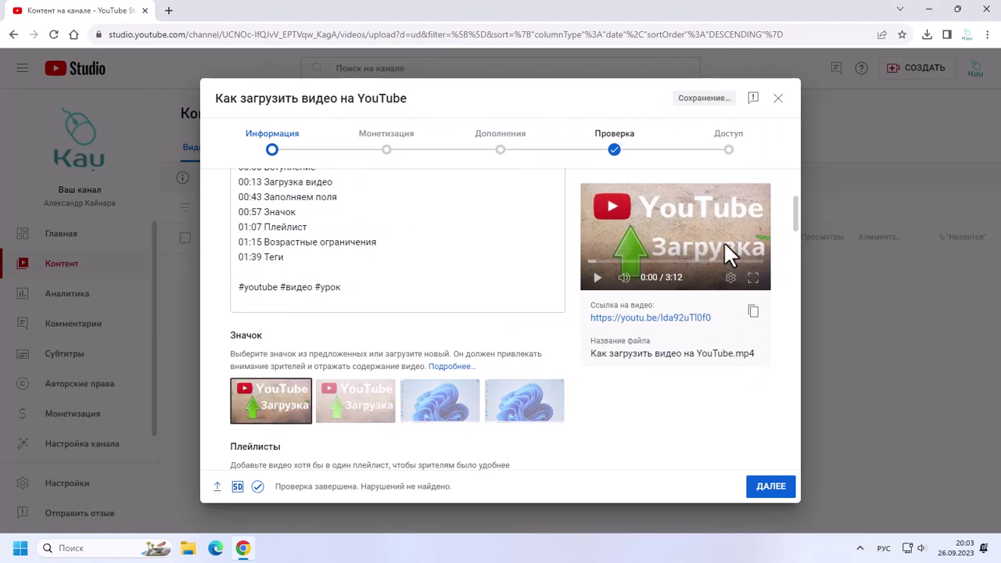
# Assign the video to the playlist named YouTube
pyautogui.scroll(-3, 313, 313)
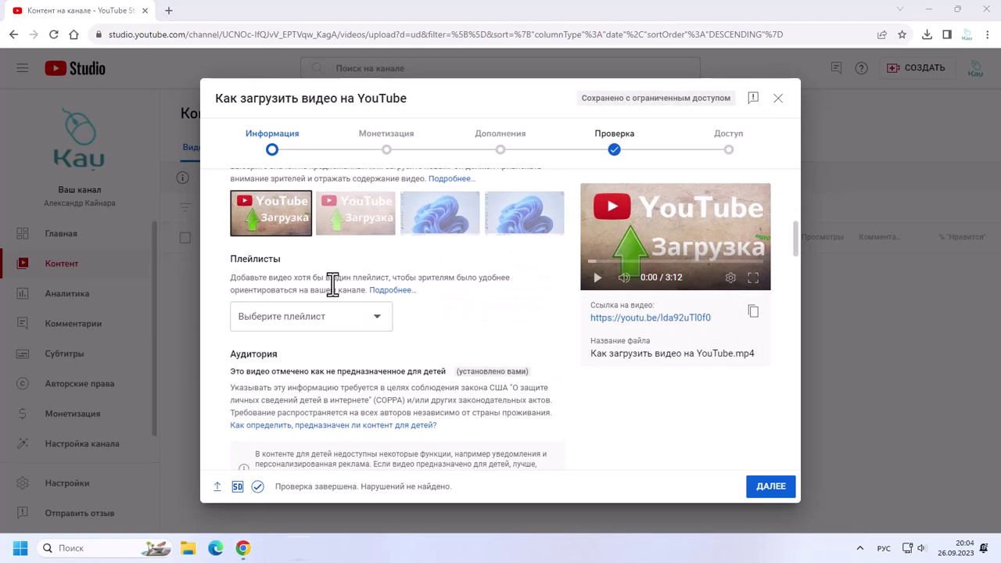
pyautogui.click(329, 317)
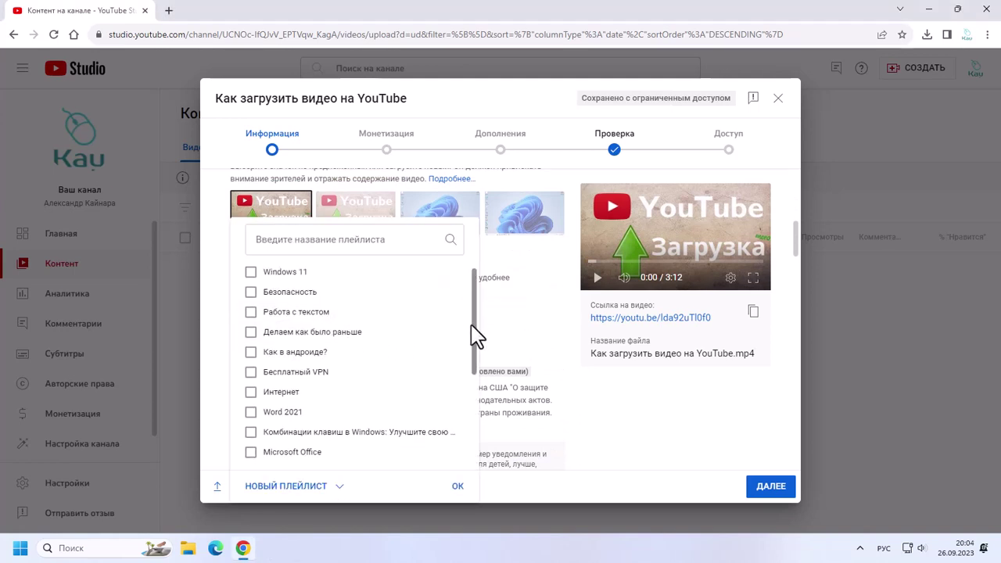
pyautogui.moveTo(472, 335); pyautogui.dragTo(465, 391)
pyautogui.click(251, 418)
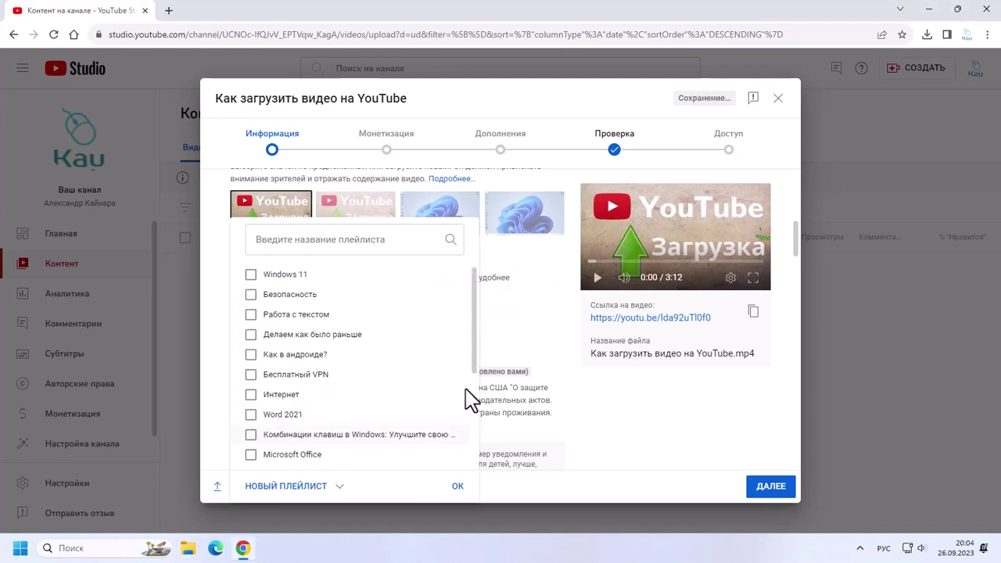
pyautogui.scroll(-3, 468, 414)
pyautogui.click(461, 487)
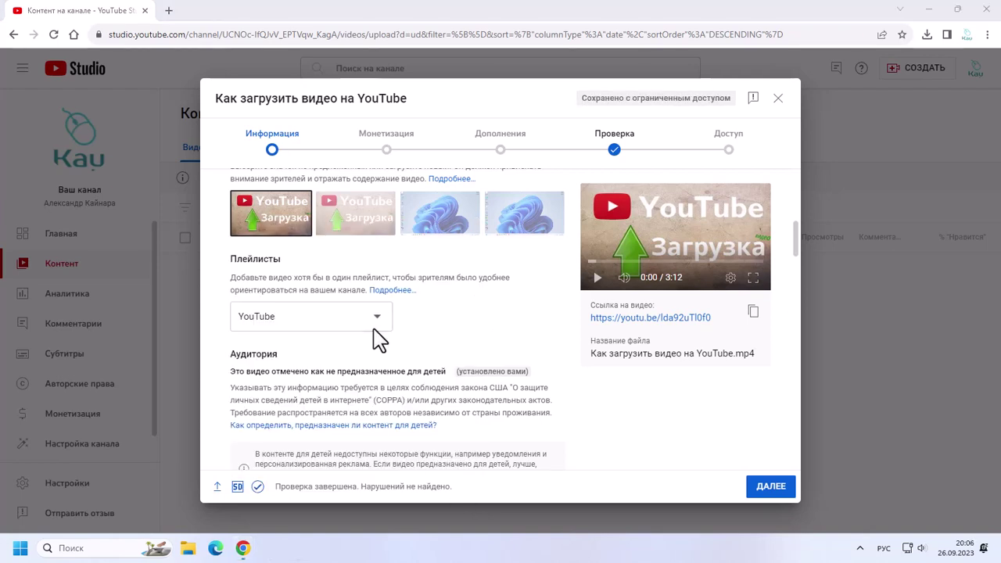
# Review the made-for-kids audience setting and its additional age restriction options
pyautogui.scroll(-2, 376, 333)
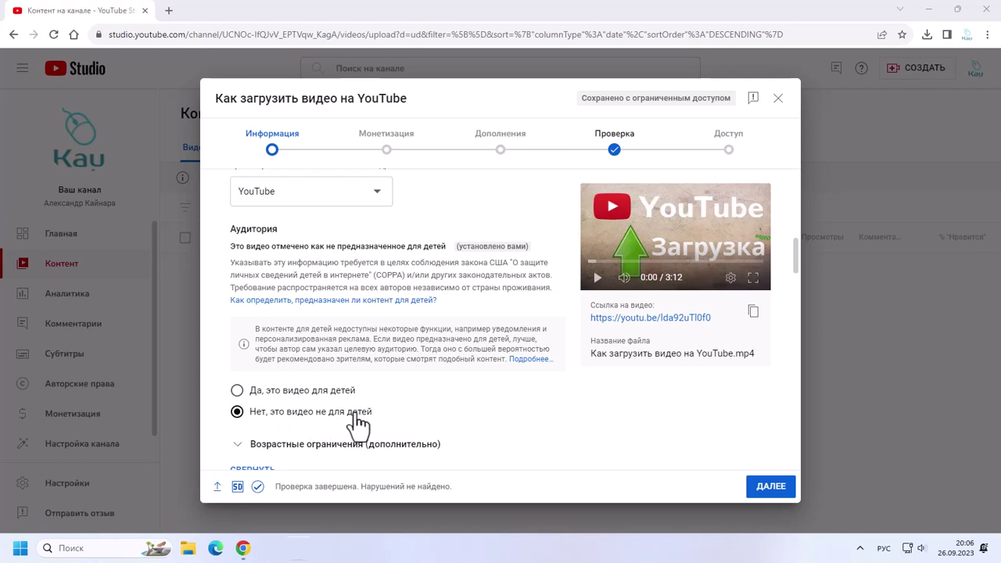
pyautogui.click(284, 453)
pyautogui.scroll(-2, 308, 431)
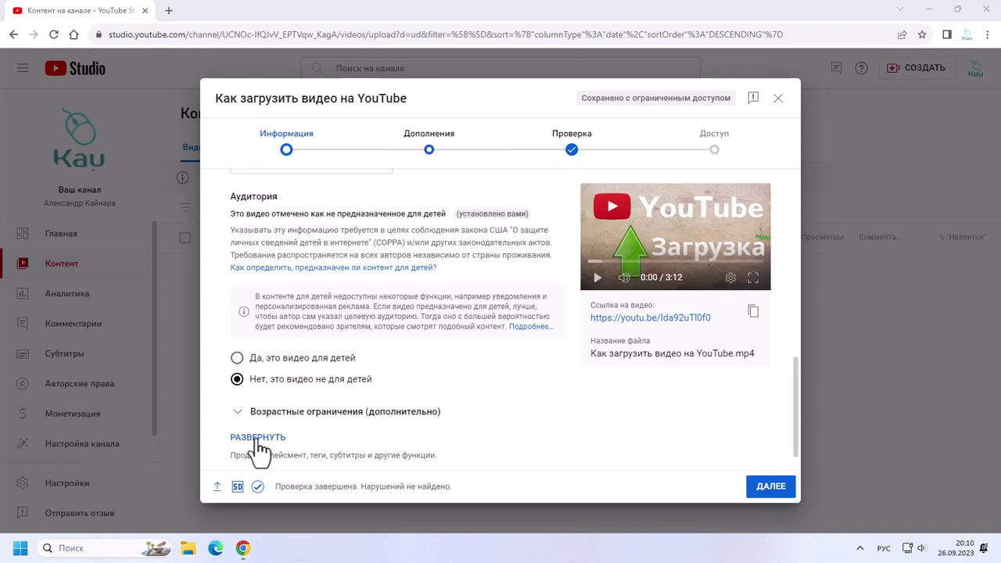
# Add the tags yotube, YouTube, загрузить на ютуб, как загрузить видео на ютуб, как загрузить and как загрузить видео на ютуб с компьютера
pyautogui.click(253, 447)
pyautogui.scroll(-10, 332, 391)
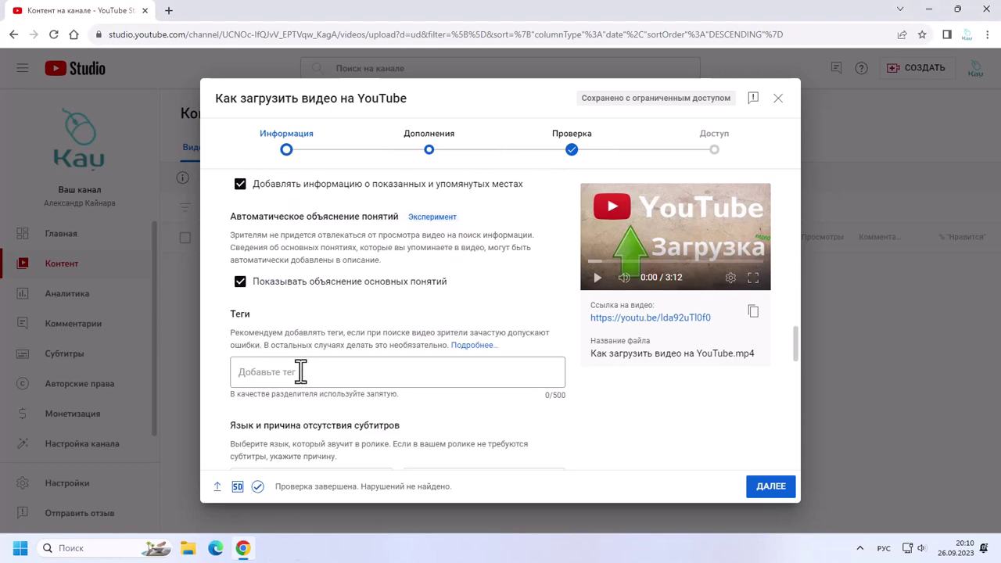
pyautogui.click(307, 372)
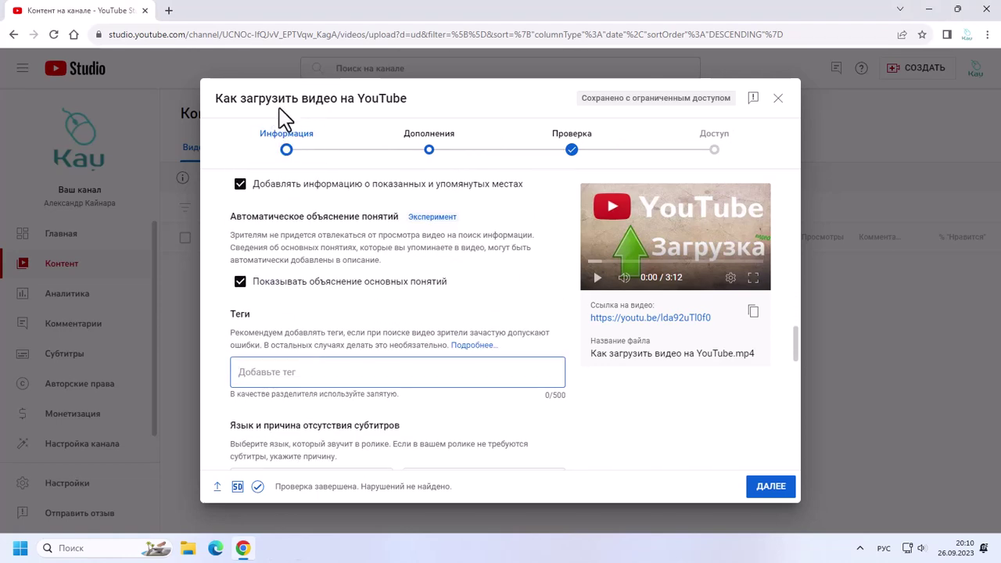
pyautogui.hotkey('alt', 'shift')
pyautogui.write('yotube,YouTube,загрузить на ютуб,как загрузить видео на ютуб,как загрузить')
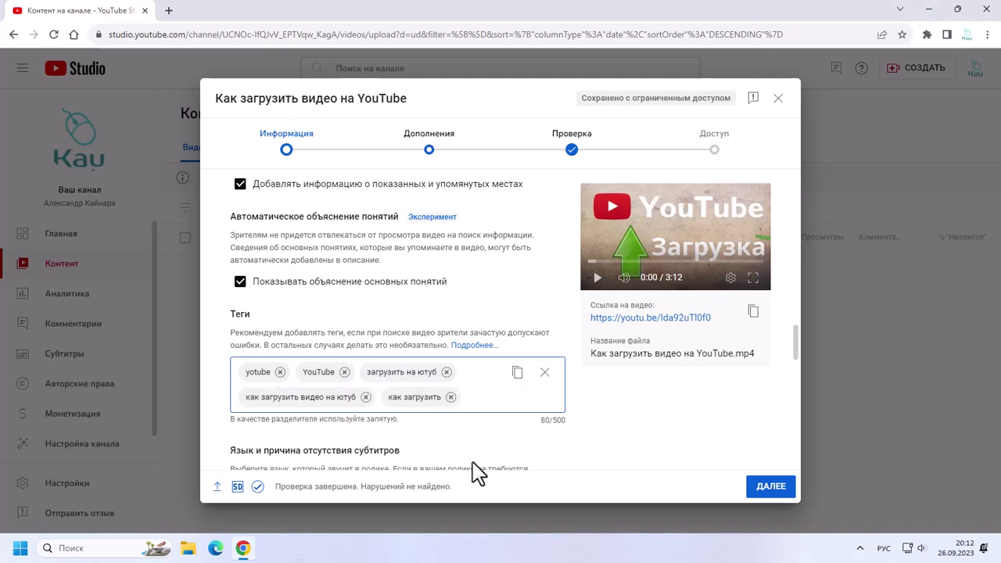
pyautogui.write('как загрузить видео на ютуб с компьютера')
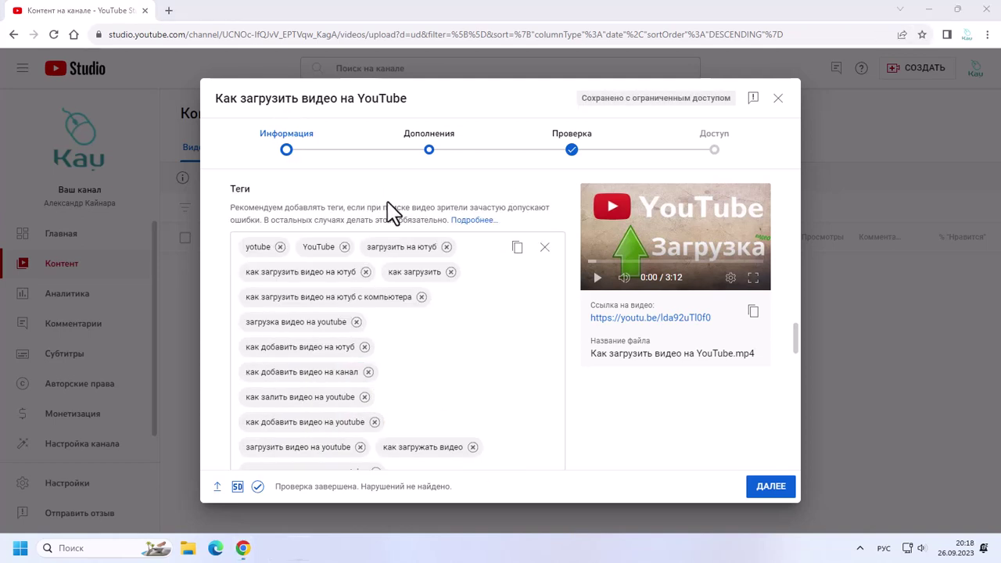
# Choose Образование as the video's category
pyautogui.scroll(-1, 384, 212)
pyautogui.scroll(-2, 242, 268)
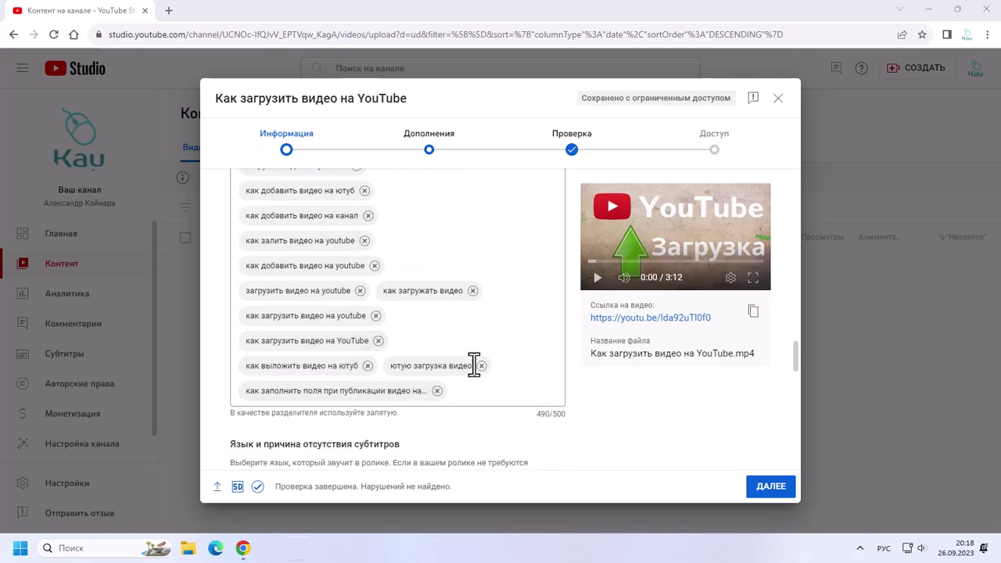
pyautogui.scroll(3, 501, 324)
pyautogui.scroll(-3, 257, 313)
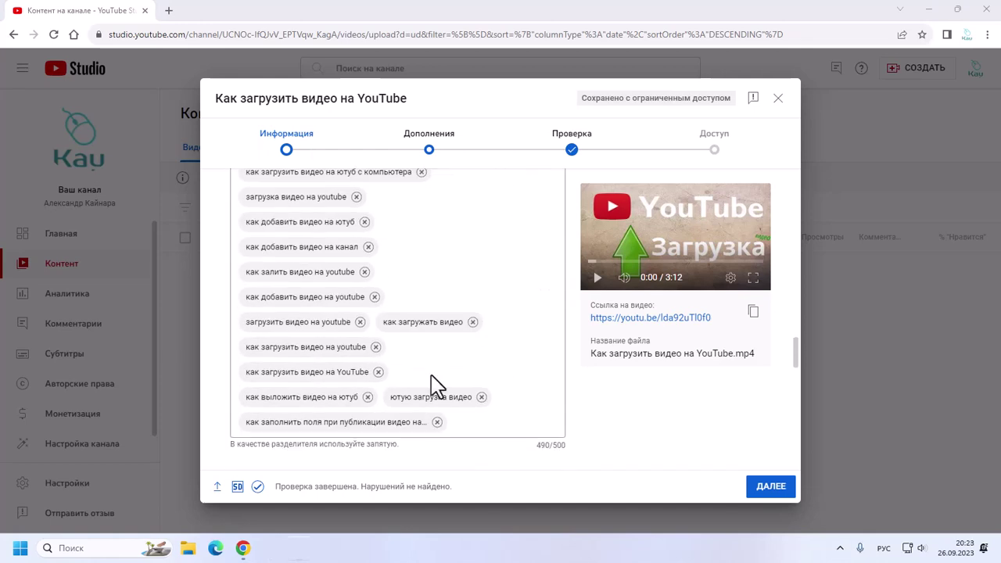
pyautogui.scroll(-10, 432, 384)
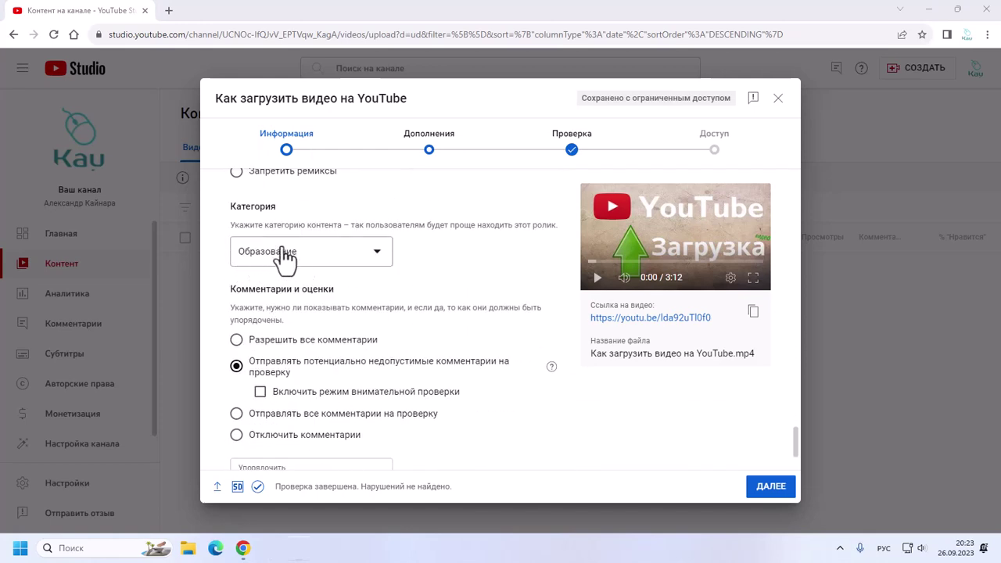
pyautogui.click(374, 254)
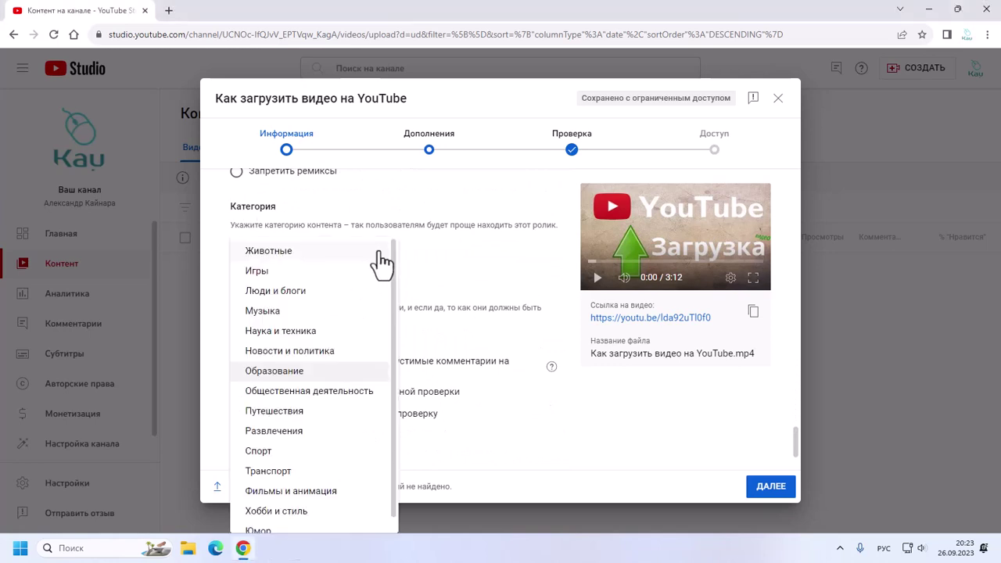
pyautogui.click(294, 374)
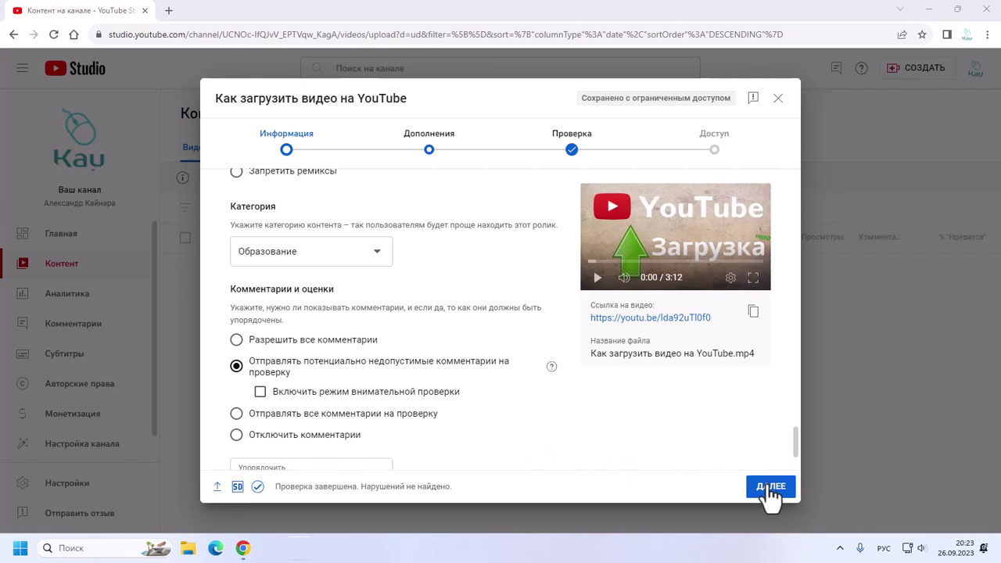
# Proceed to the Дополнения stage and paste the full video transcript as manually entered Russian subtitles in text form
pyautogui.click(771, 487)
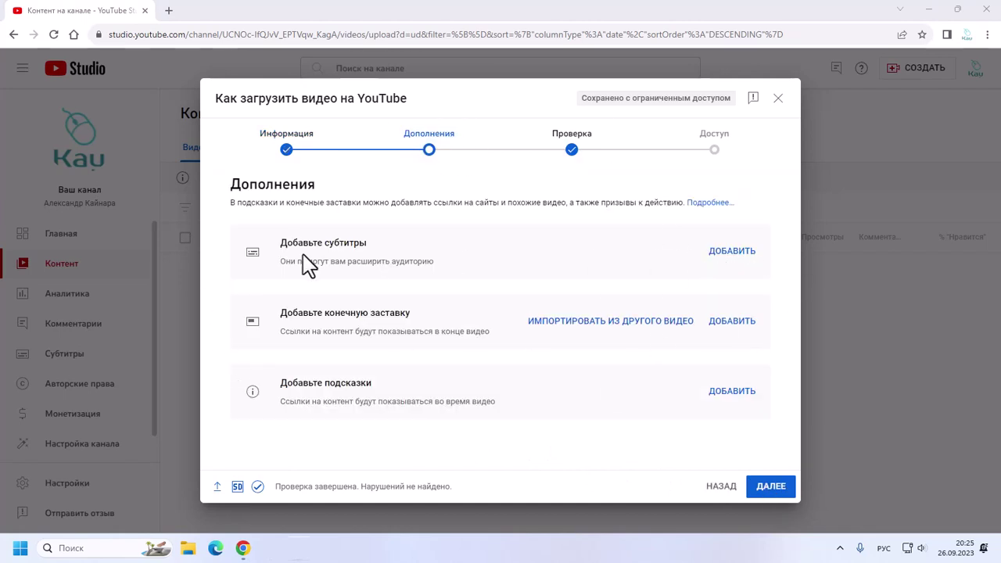
pyautogui.click(732, 251)
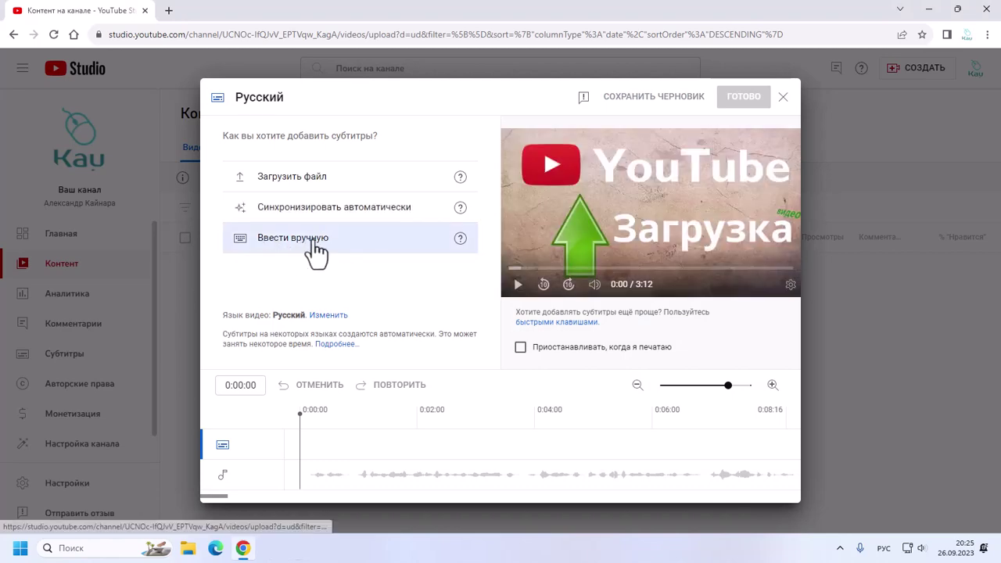
pyautogui.click(344, 243)
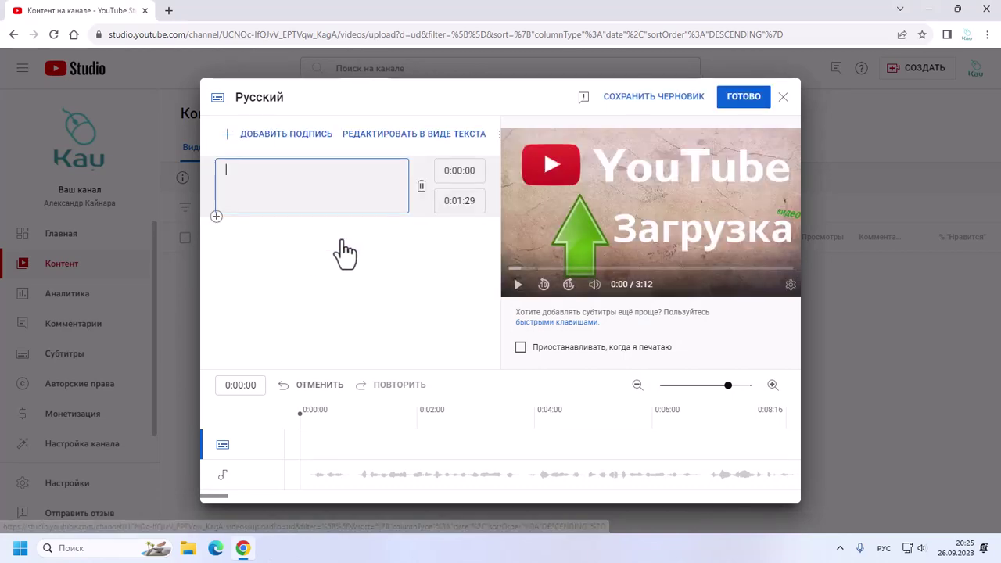
pyautogui.click(421, 136)
pyautogui.hotkey('ctrl', 'v')
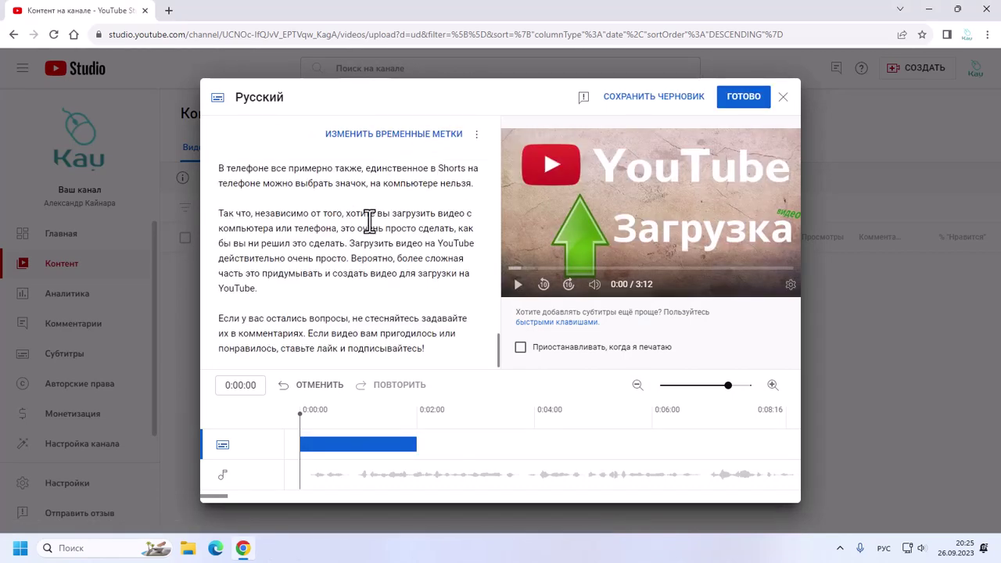
# Convert the pasted Russian transcript into subtitles with time stamps and finish subtitle editing
pyautogui.click(395, 137)
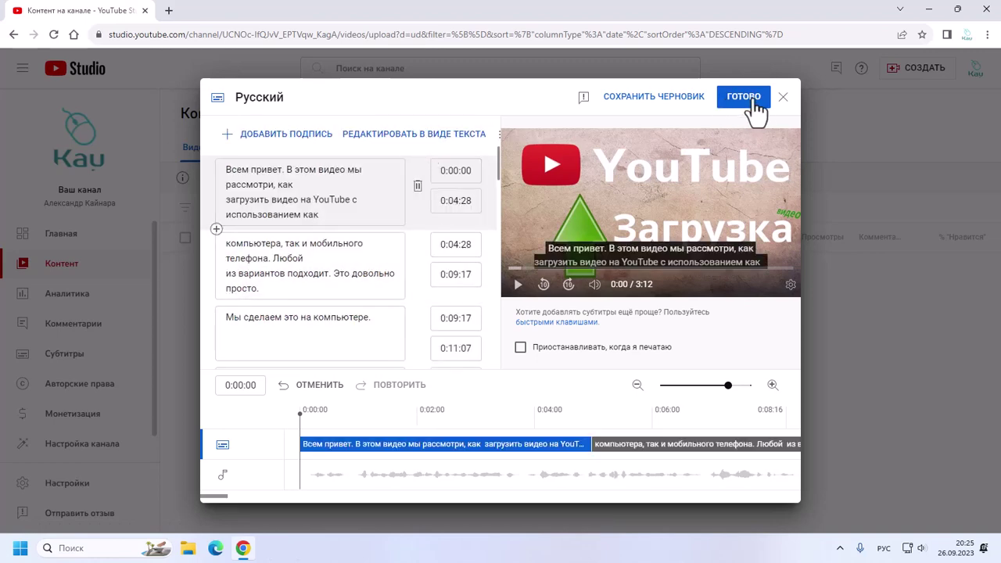
pyautogui.click(747, 99)
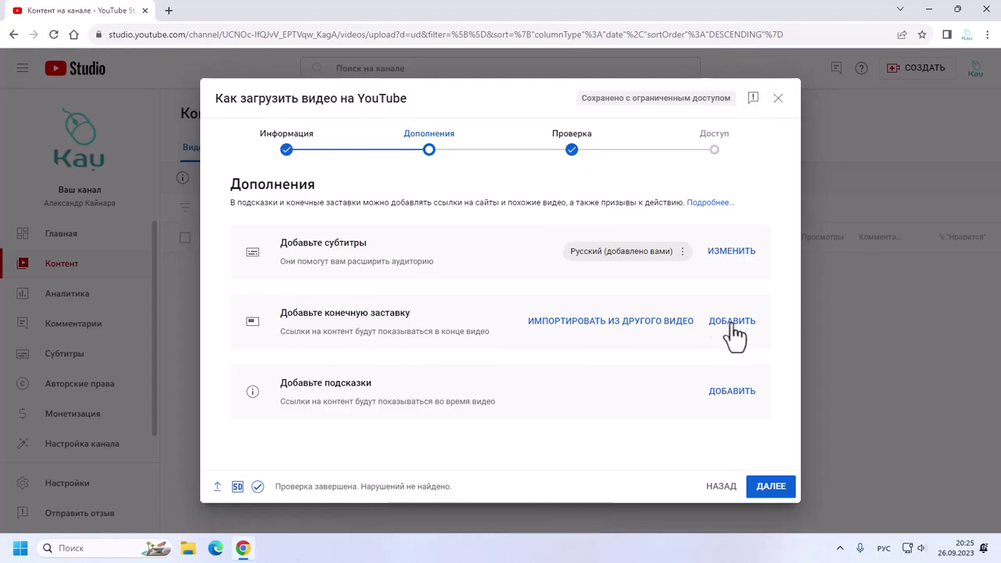
# Add an end screen from the one-video, one-subscribe-button template, start both elements at about 3:05, and save it
pyautogui.click(734, 322)
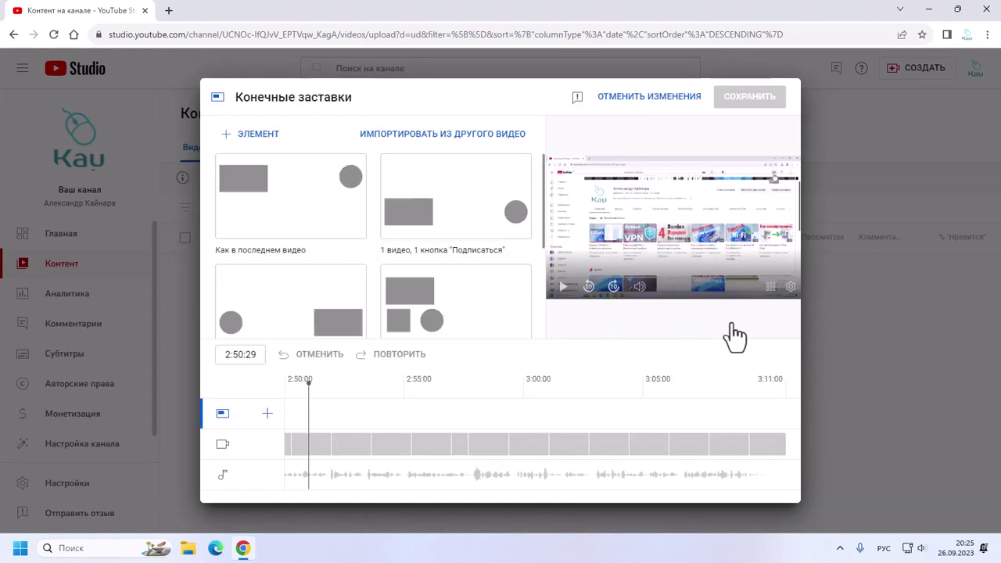
pyautogui.click(446, 235)
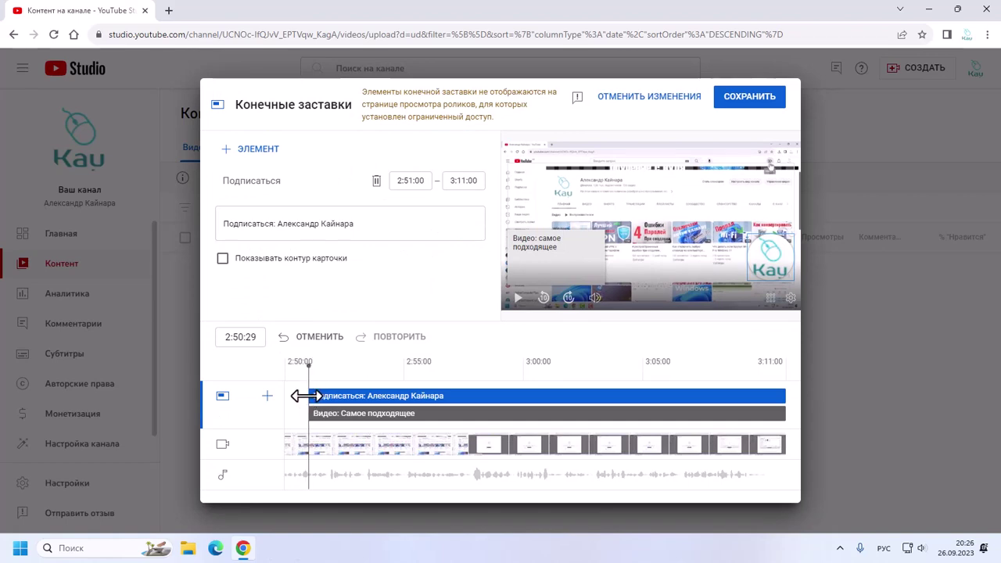
pyautogui.moveTo(310, 395); pyautogui.dragTo(666, 395)
pyautogui.moveTo(310, 413); pyautogui.dragTo(661, 413)
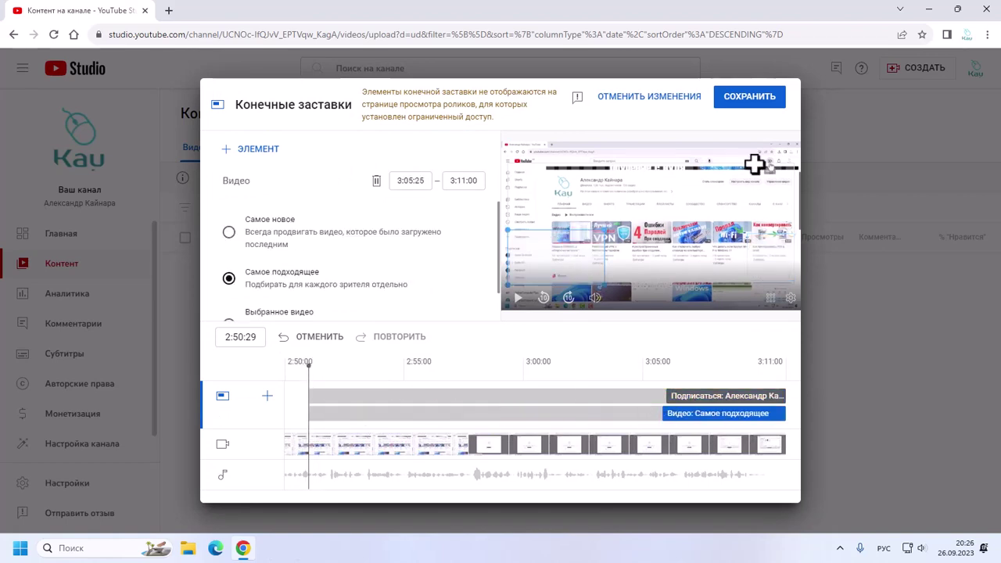
pyautogui.click(750, 97)
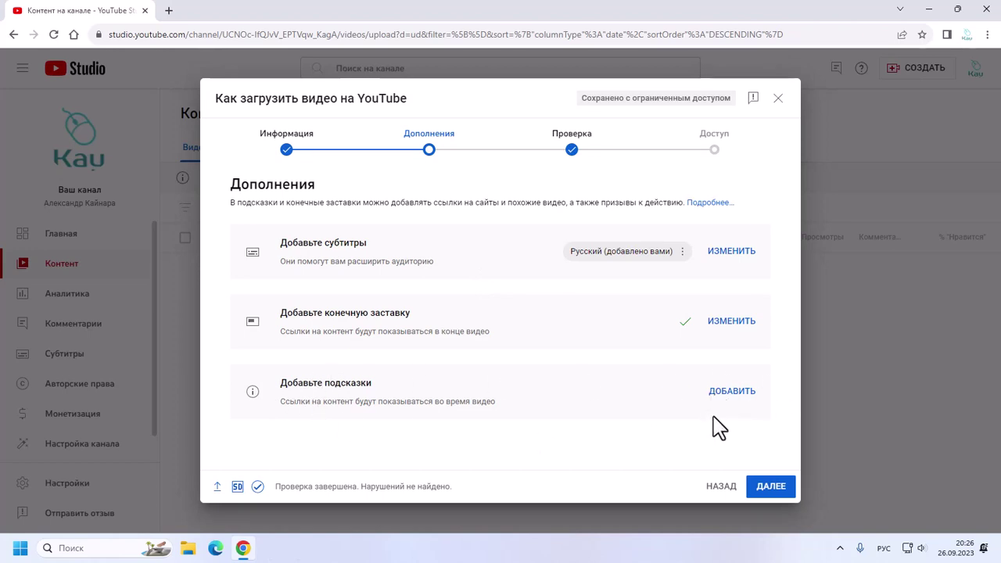
# Proceed through the Проверка stage to the Доступ stage of the upload
pyautogui.click(767, 483)
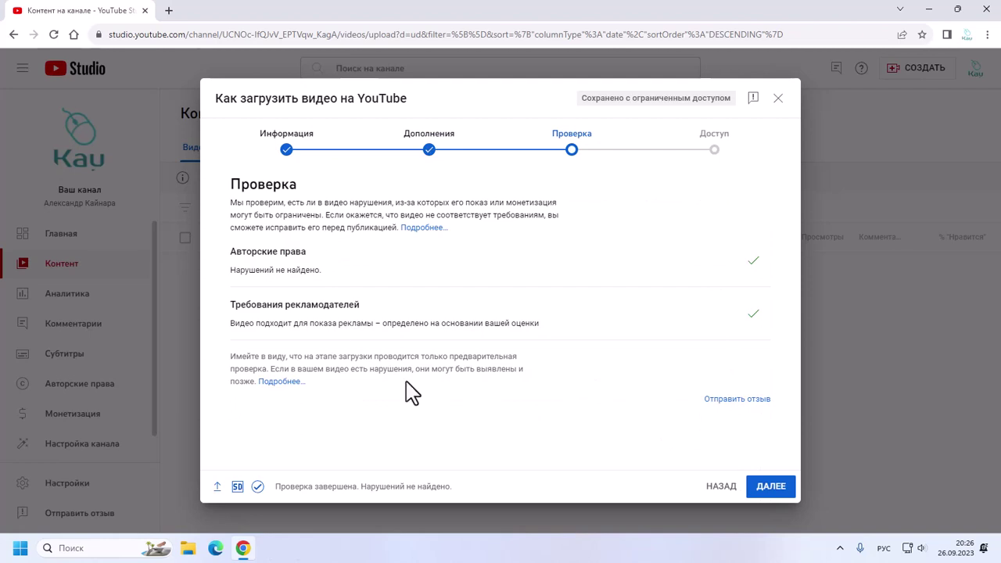
pyautogui.click(773, 489)
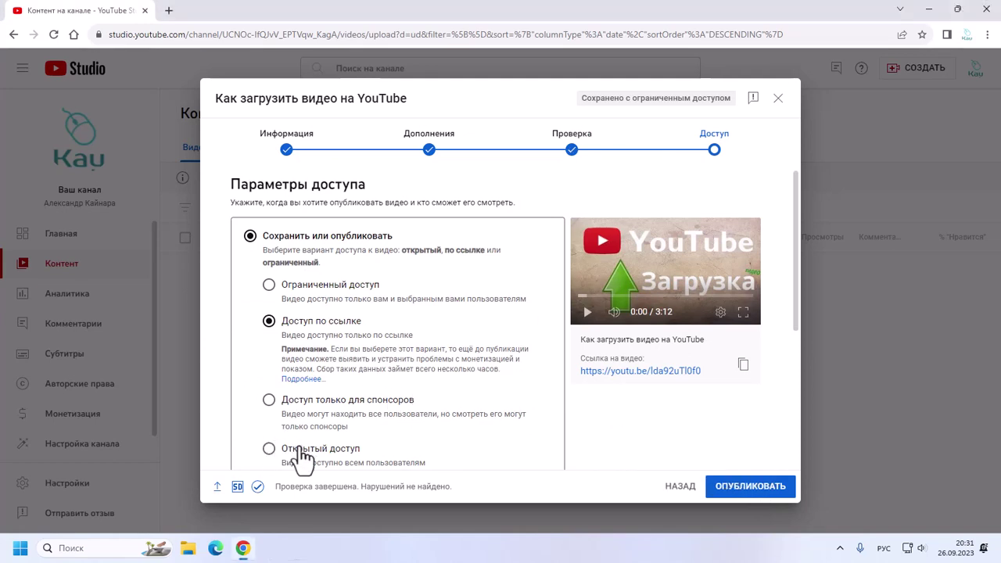
# Try Открытый доступ for the video, as well as a scheduled publication on 28 сент. at 01:30
pyautogui.click(301, 457)
pyautogui.scroll(-3, 425, 399)
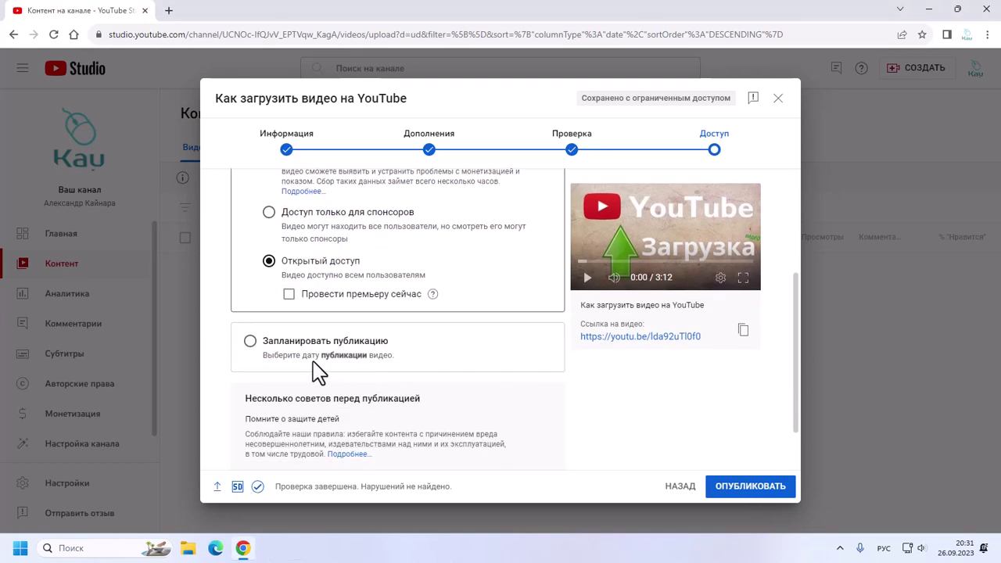
pyautogui.click(273, 348)
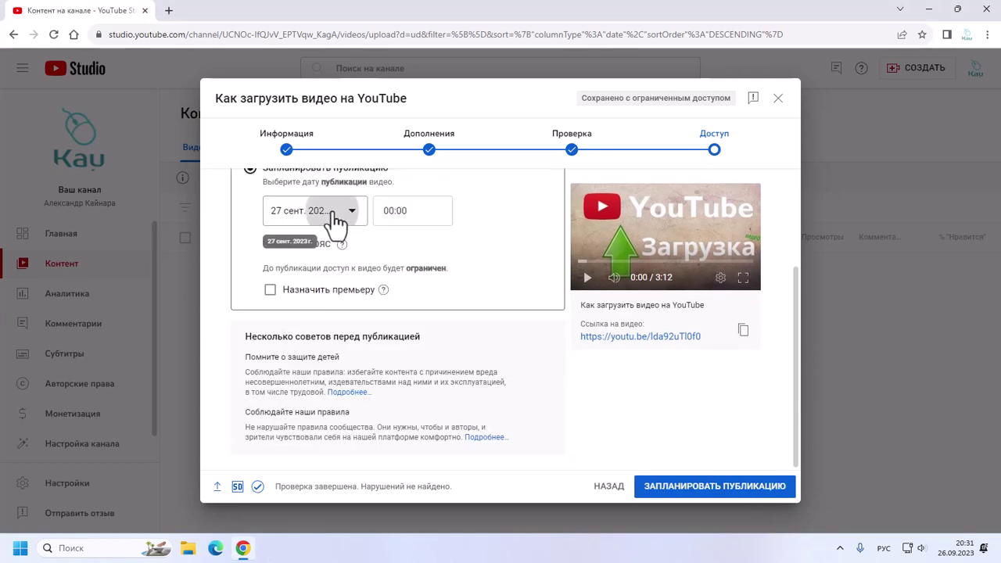
pyautogui.click(413, 210)
pyautogui.click(384, 352)
pyautogui.scroll(2, 385, 302)
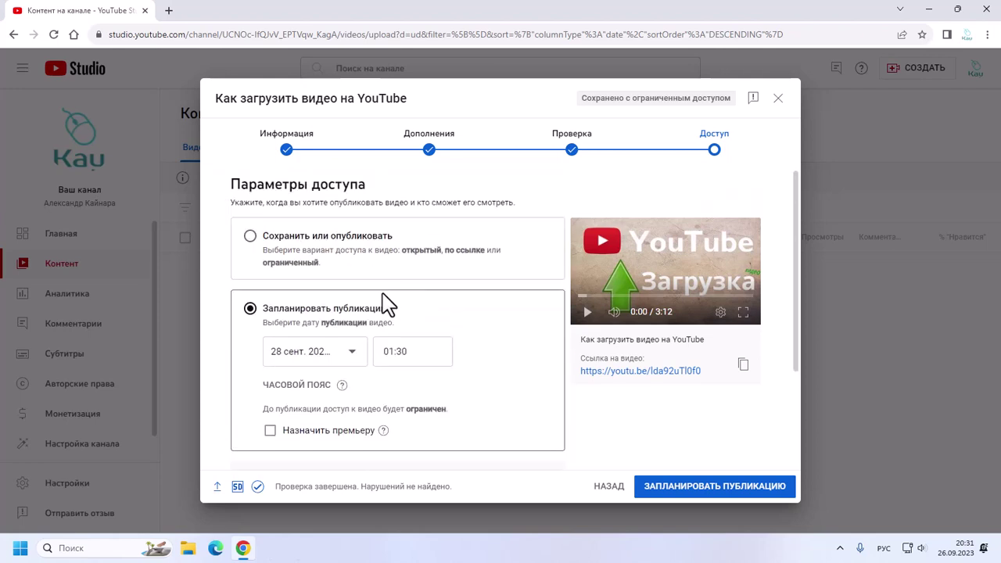
# Set the video to Сохранить или опубликовать with Доступ по ссылке and save the upload
pyautogui.click(275, 243)
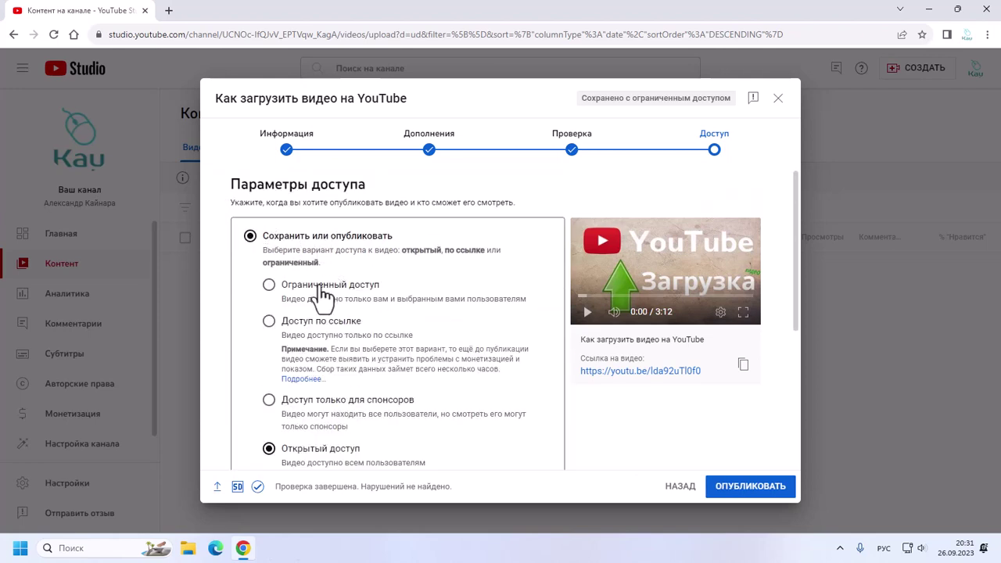
pyautogui.click(329, 327)
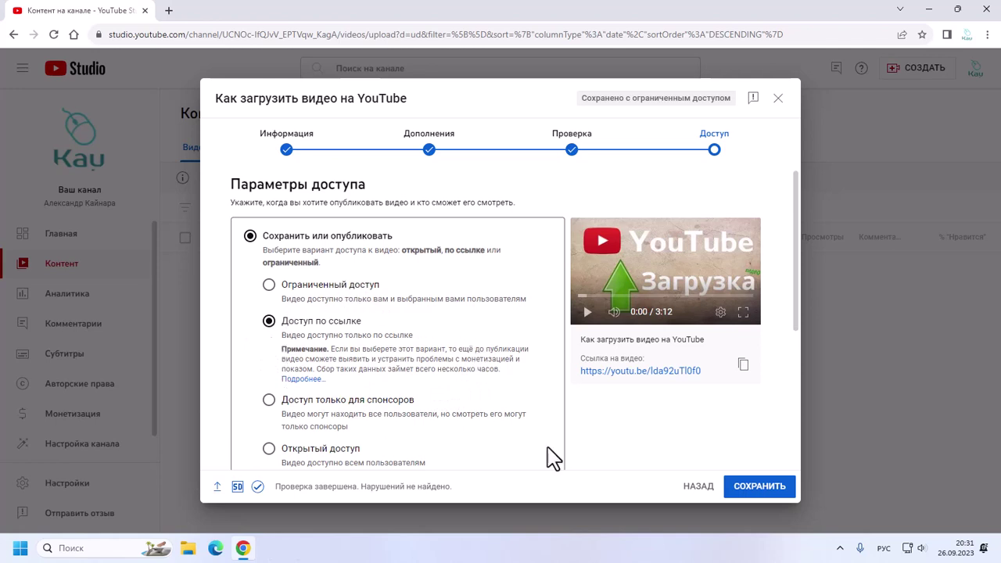
pyautogui.click(770, 495)
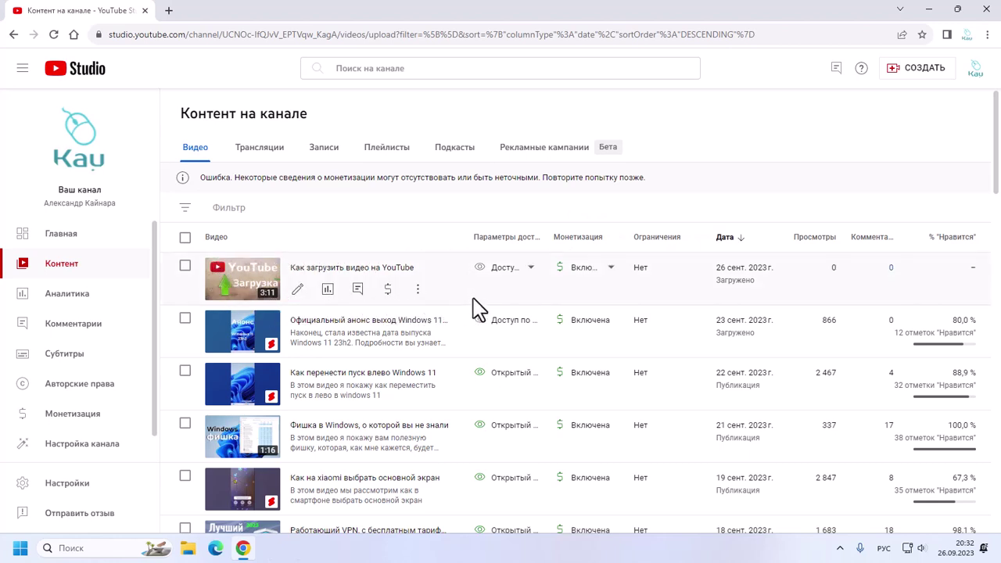
pyautogui.moveTo(519, 306)
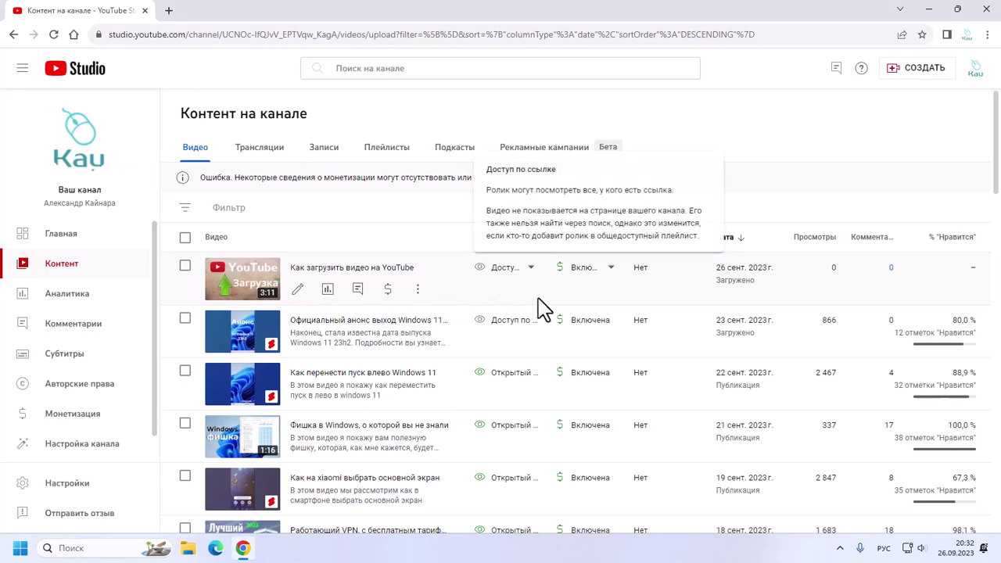